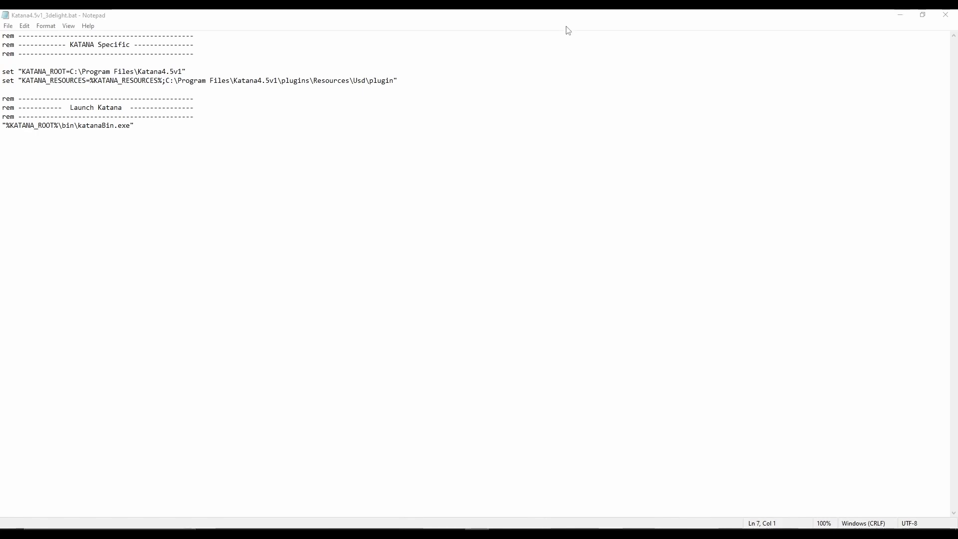
# Add a 3Delight Specific section before Launch Katana, setting DELIGHT to C:\Program Files\3Delight and adding %DELIGHT%\bin to PATH and %DELIGHT%\3DelightForKatana to KATANA_RESOURCES
pyautogui.click(444, 21)
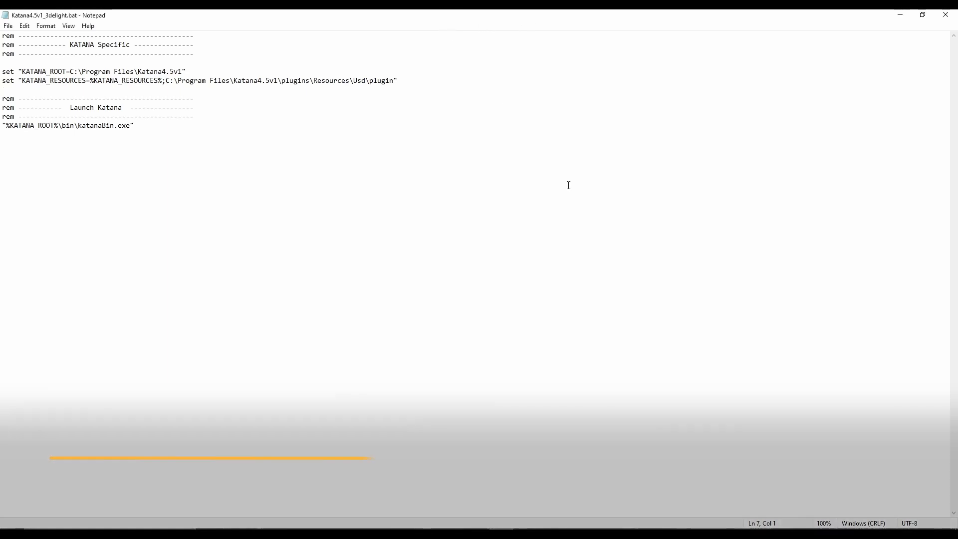
pyautogui.write('rem -------------------------------------------- rem ----------- 3Delight Specific -------------- rem --------------------------------------------  rem -- Location of where the main 3Delight package is installed -- set "DELIGHT=C:\\Program Files\\3Delight"  rem -- The 3Delight bin folder is needed in PATH  -- set "PATH=%PATH%;%DELIGHT%\\bin"  rem -- Location of the 3Delight for KATANA plug-in -- set "KATANA_RESOURCES=%KATANA_RESOURCES%;%DELIGHT%\\3DelightForKatana"')
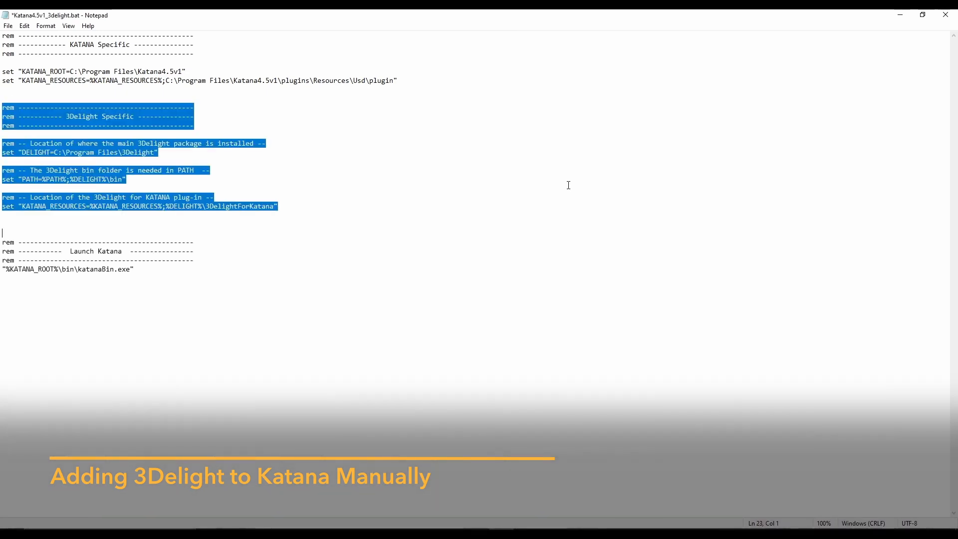
pyautogui.click(383, 212)
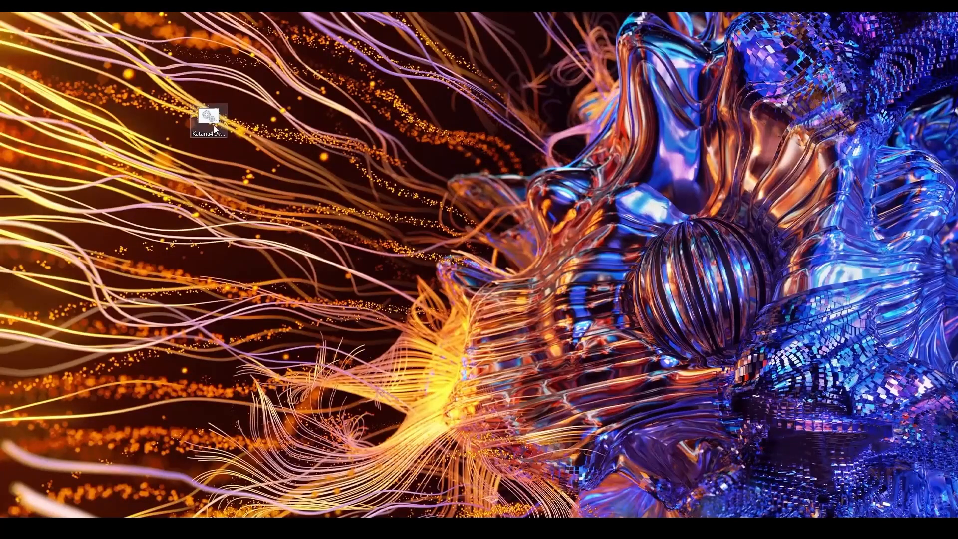
# Launch Katana from the desktop batch file and check the 3Delight loading line in the console output
pyautogui.doubleClick(213, 120)
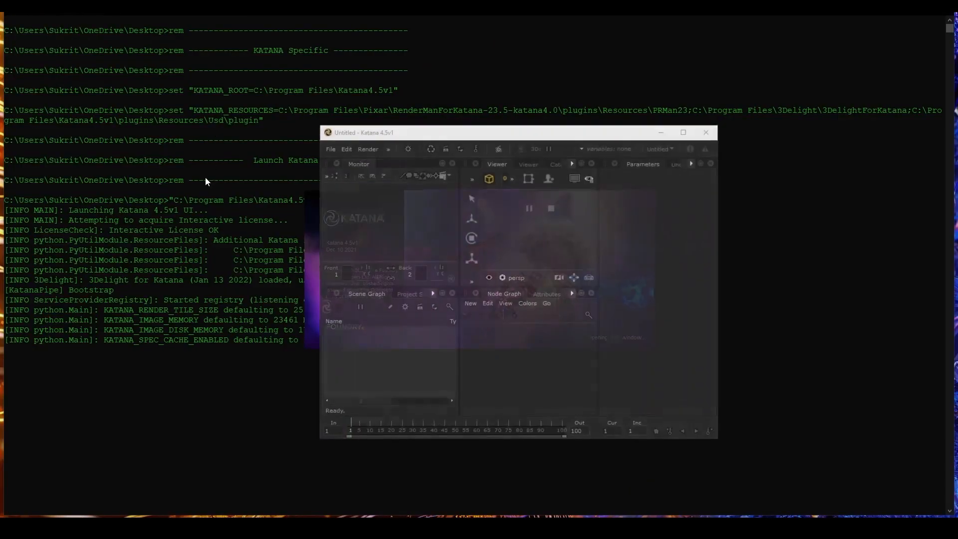
pyautogui.click(662, 132)
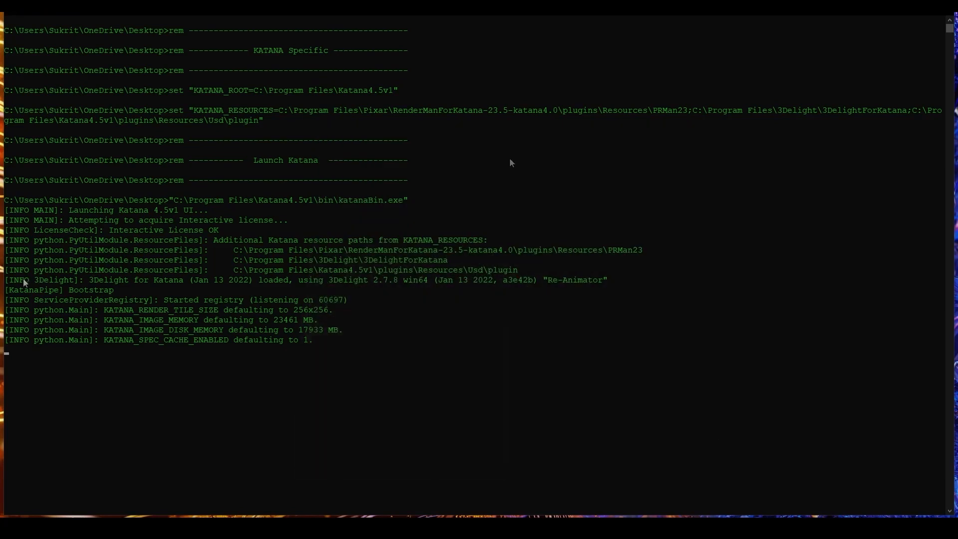
pyautogui.moveTo(10, 281); pyautogui.dragTo(427, 282)
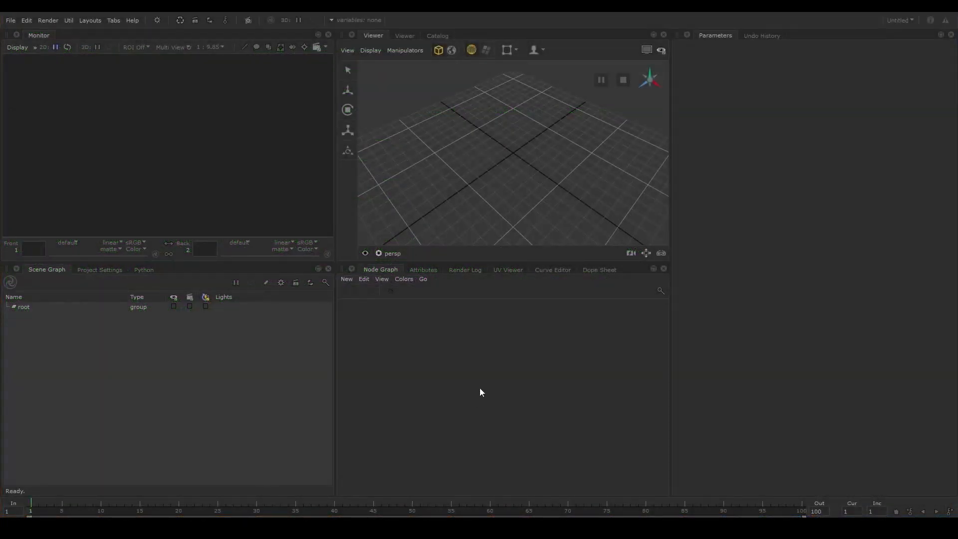
# Search the available nodes in the empty project for "dl"
pyautogui.press('Tab')
pyautogui.write('dl')
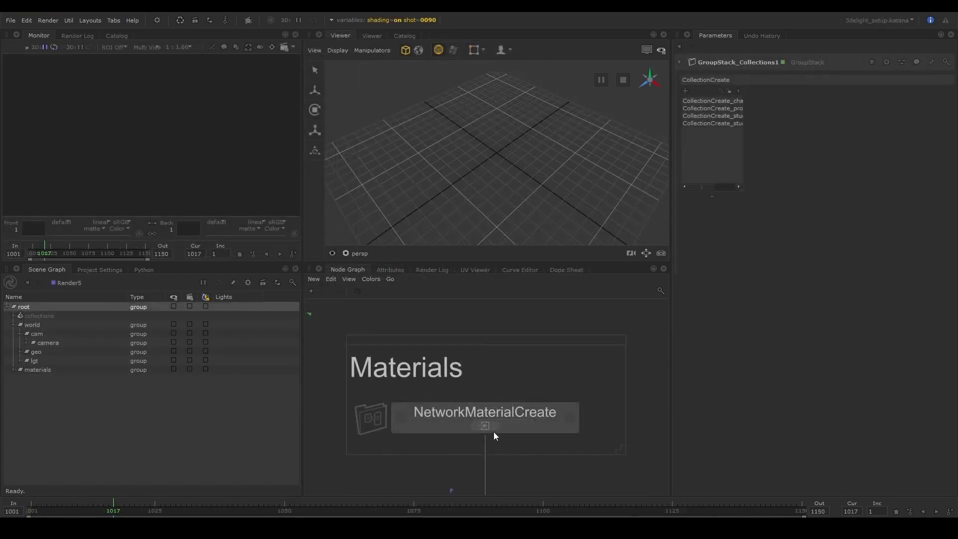
# Enter the NetworkMaterialCreate node and examine the dlToon18 shader's Outlines settings, including Silhouettes and Texture
pyautogui.click(489, 426)
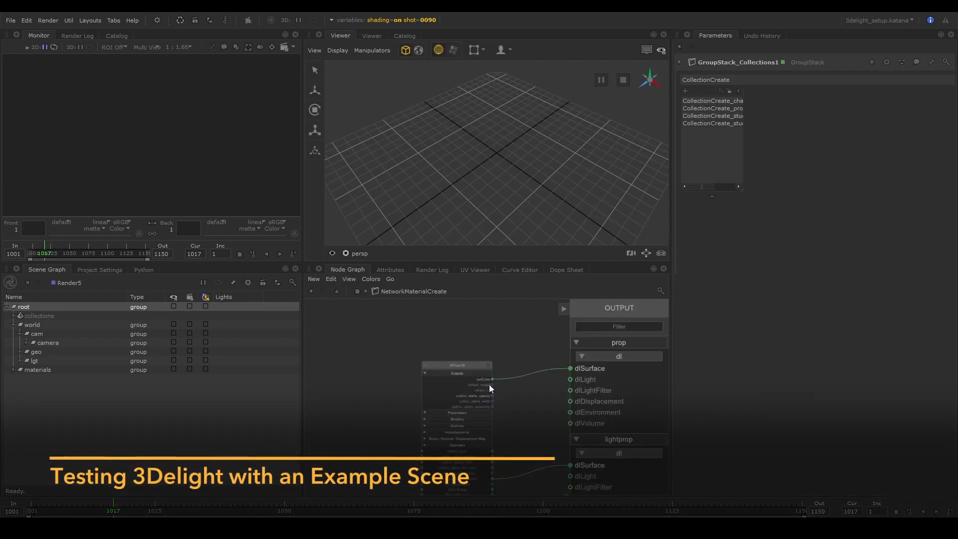
pyautogui.click(477, 365)
pyautogui.click(489, 364)
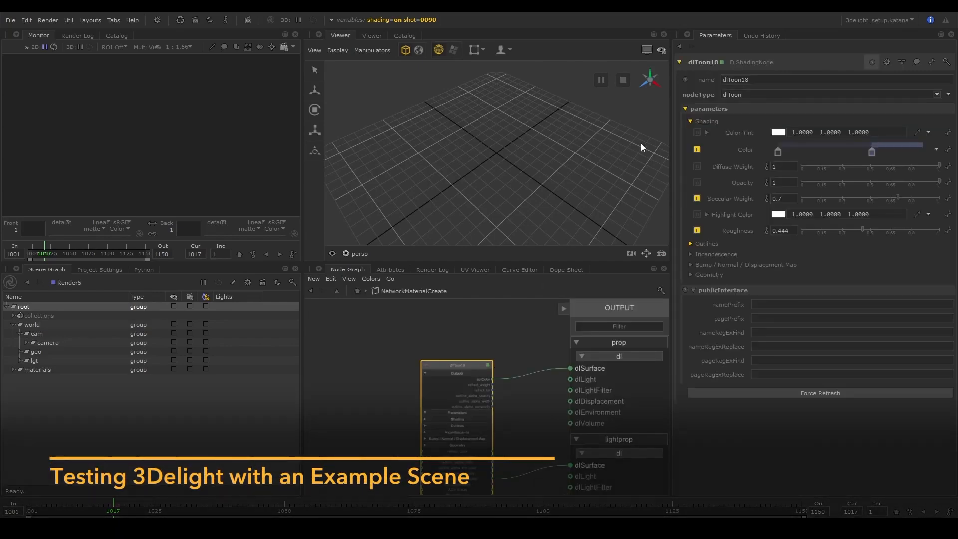
pyautogui.click(691, 244)
pyautogui.click(695, 252)
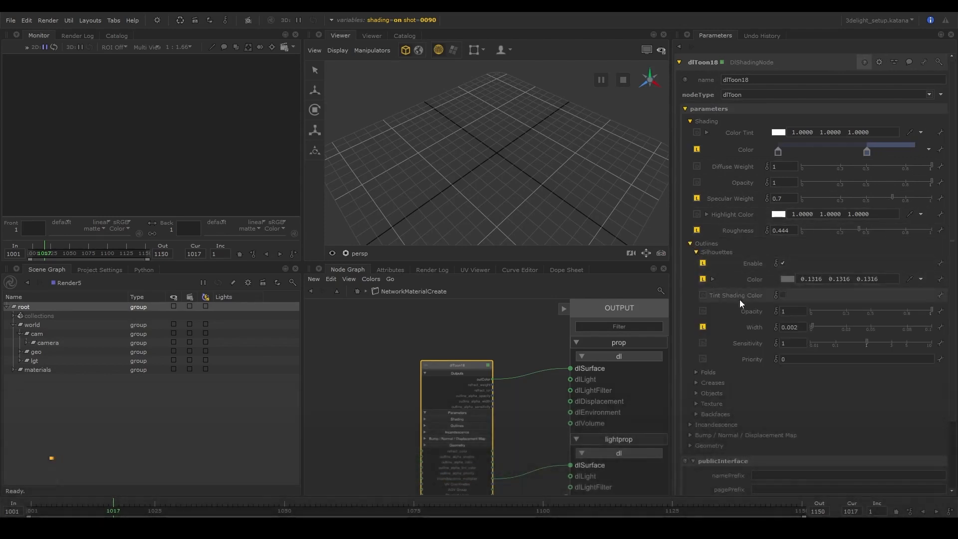
pyautogui.click(697, 403)
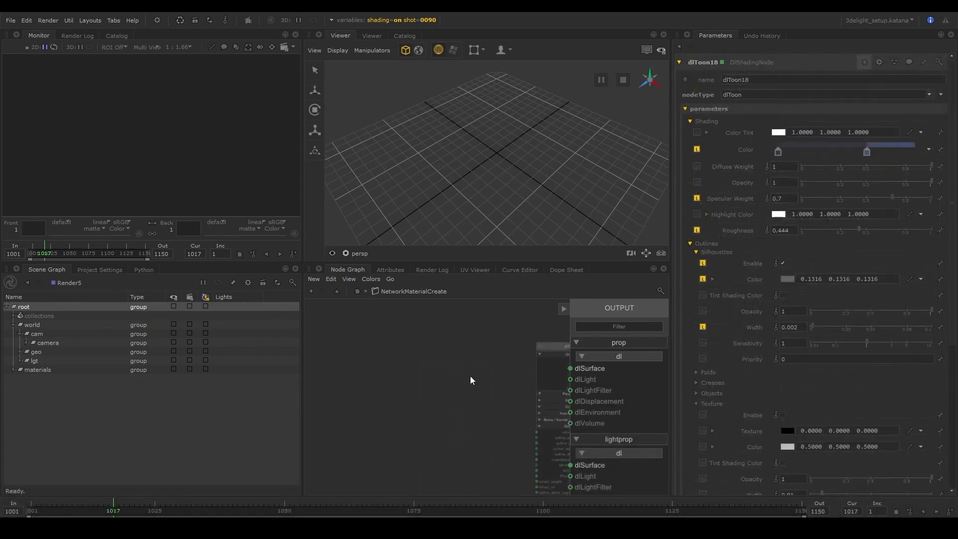
# Add a DlShadingNode to the empty area of the material network and show its parameters
pyautogui.press('Tab')
pyautogui.write('dlsh')
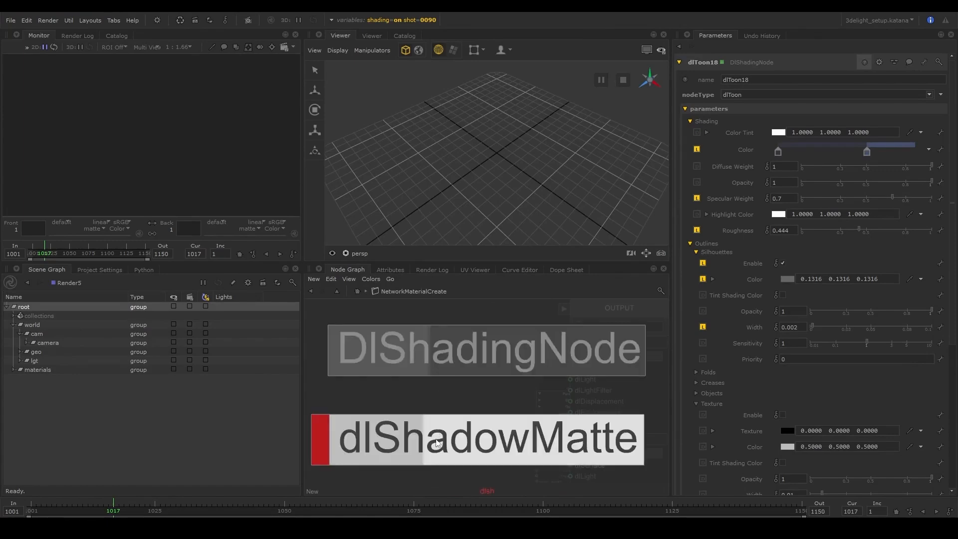
pyautogui.click(446, 360)
pyautogui.click(393, 380)
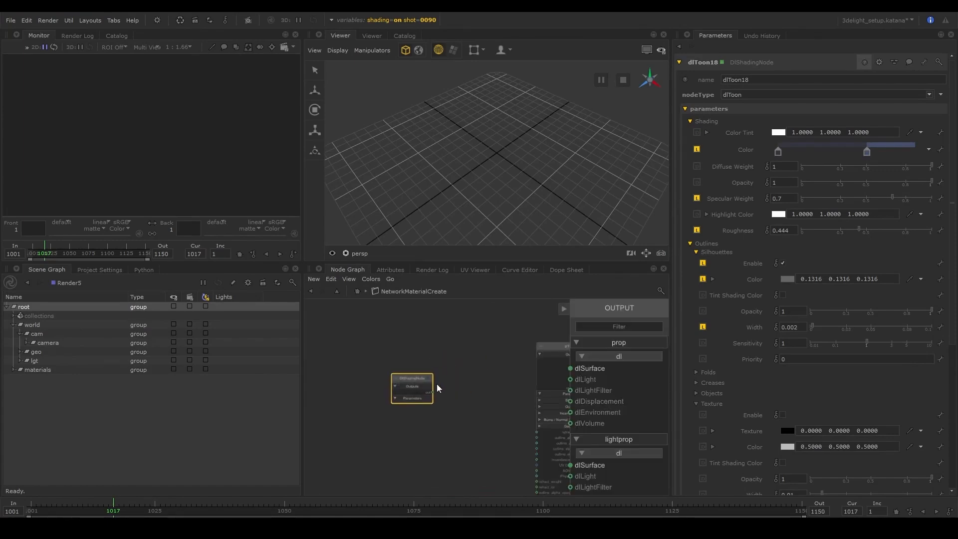
pyautogui.click(429, 378)
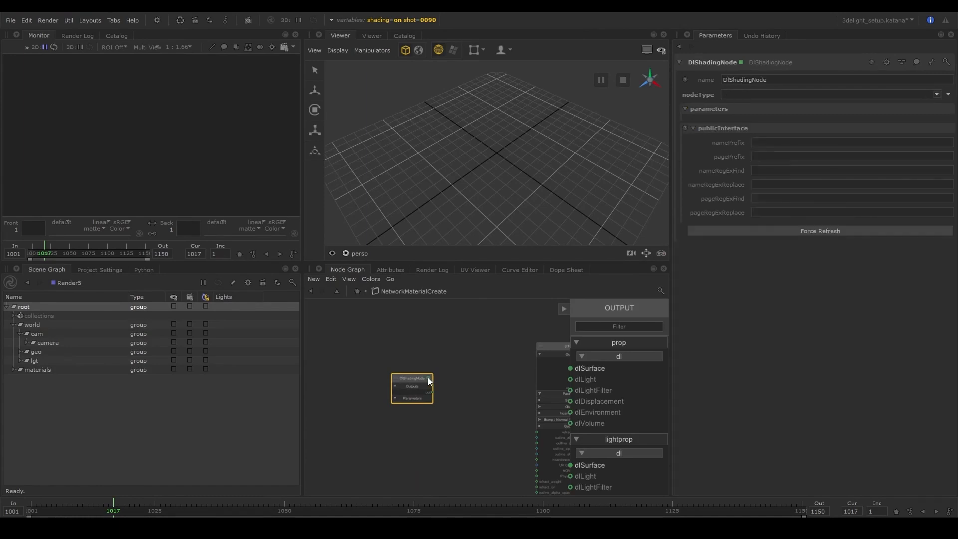
# Set the new shading node's type to dlPrincipled and expand its Base parameters
pyautogui.click(929, 95)
pyautogui.scroll(-8, 773, 171)
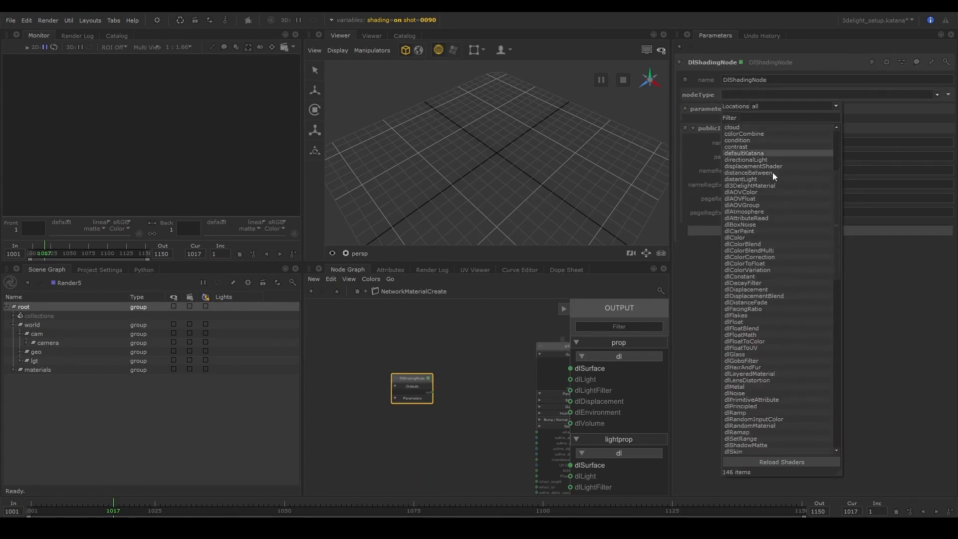
pyautogui.scroll(-5, 767, 216)
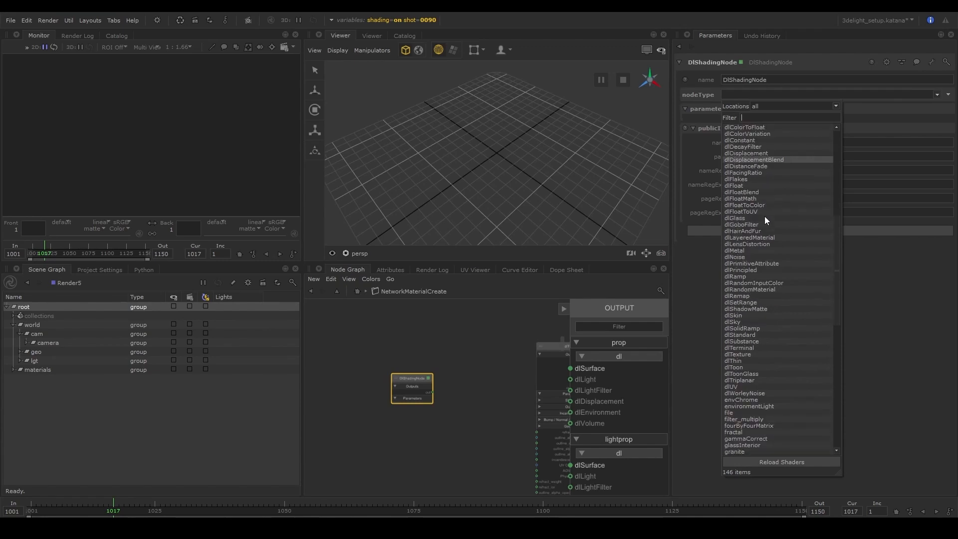
pyautogui.click(751, 252)
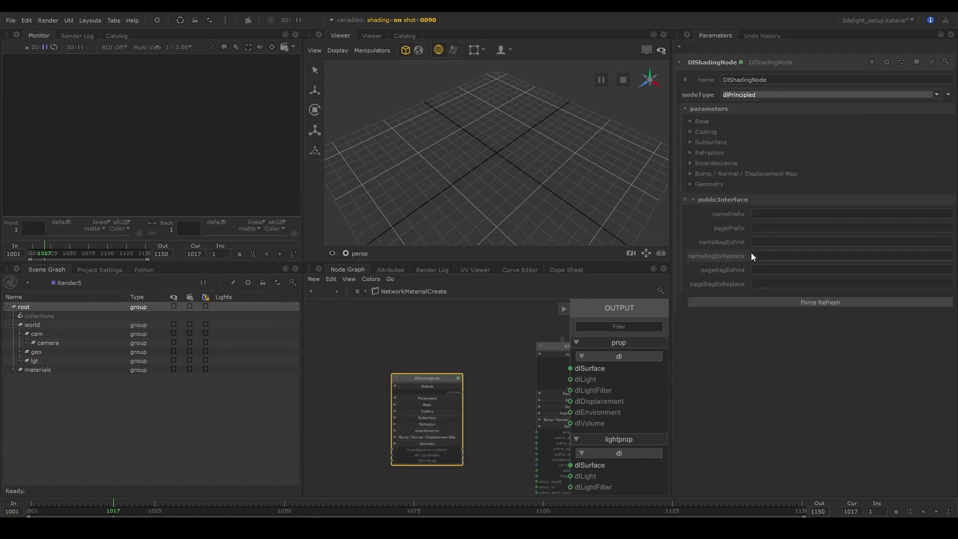
pyautogui.click(693, 121)
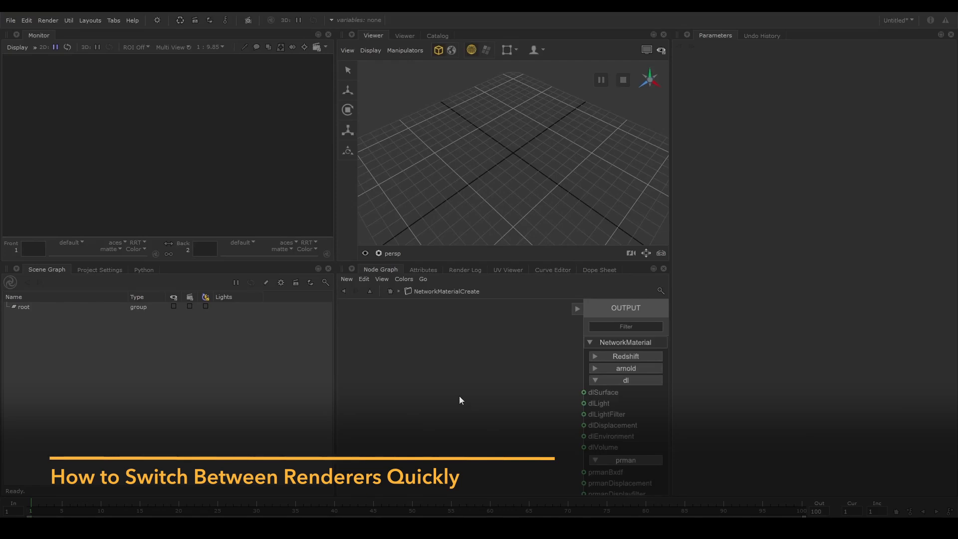
# Limit the shader choices to the dl renderer and add a dlPrincipled shader to the NetworkMaterialCreate network
pyautogui.hotkey('shift', 'Tab')
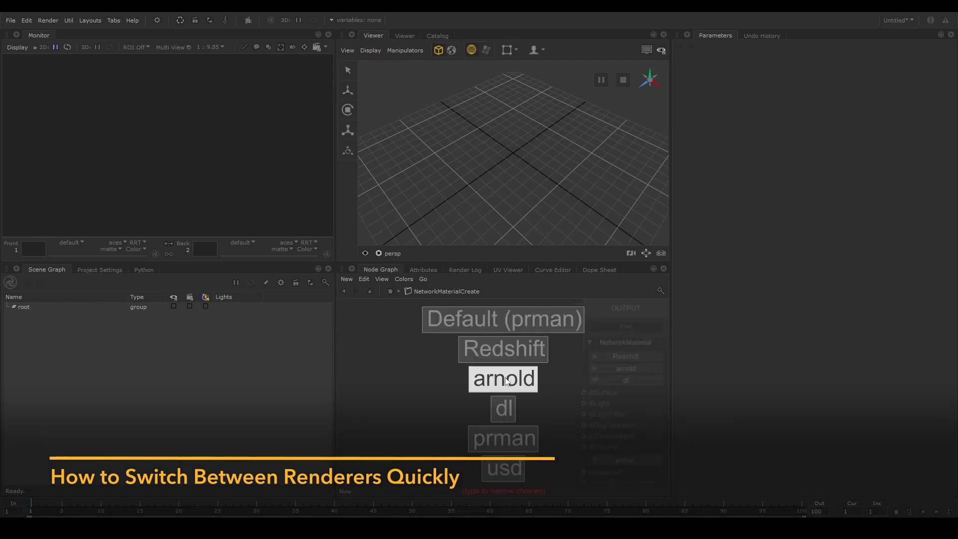
pyautogui.click(508, 408)
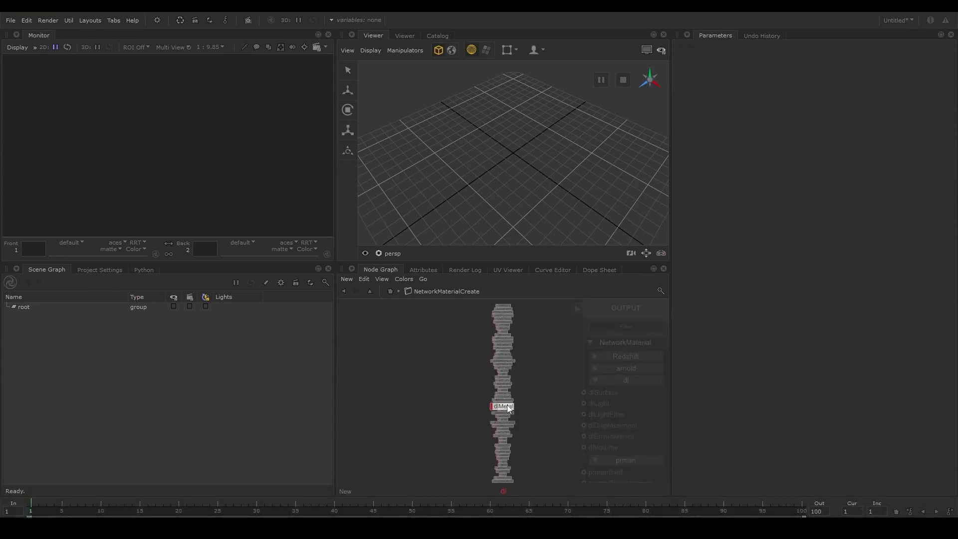
pyautogui.write('p')
pyautogui.click(508, 440)
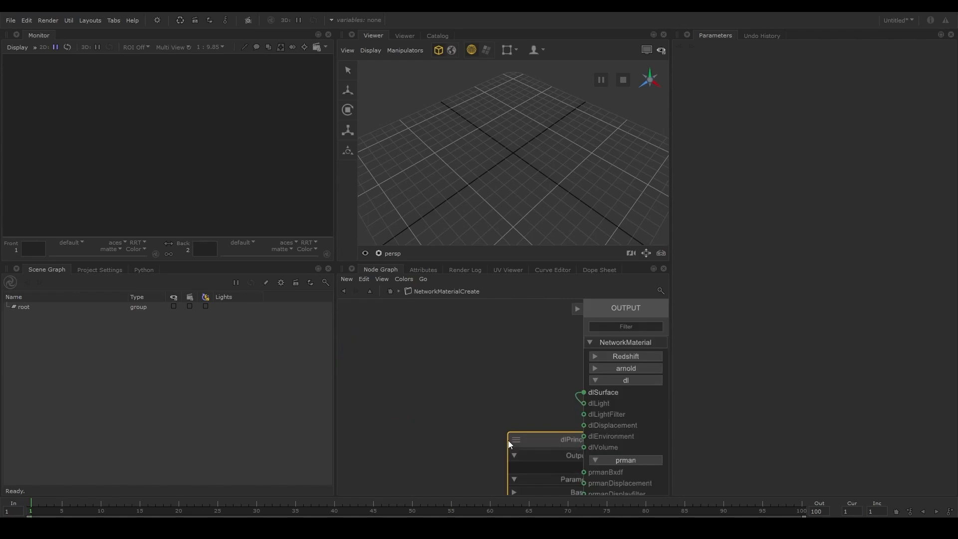
pyautogui.click(386, 336)
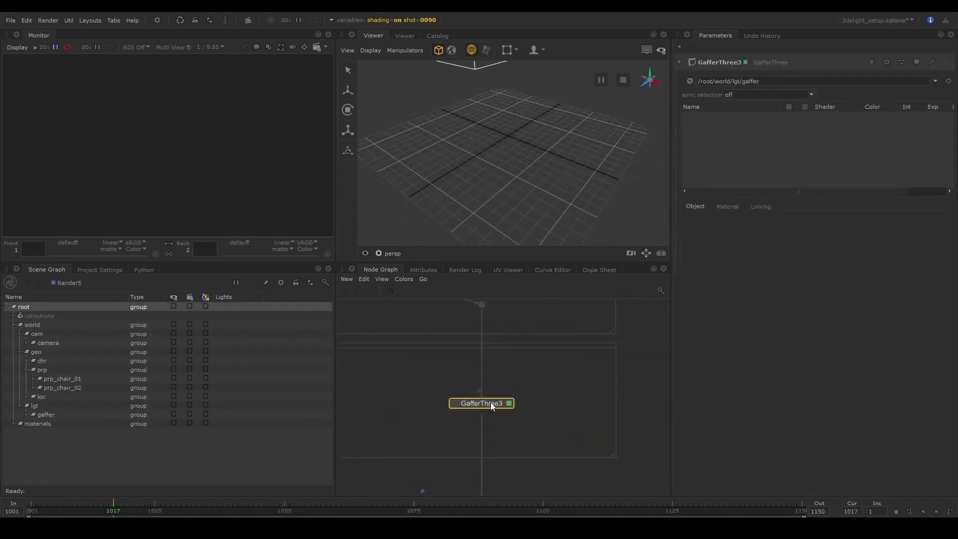
# Add a 3Delight Sky Light to GafferThree3 and expand the dlSky shader settings in its material
pyautogui.rightClick(718, 132)
pyautogui.moveTo(789, 146)
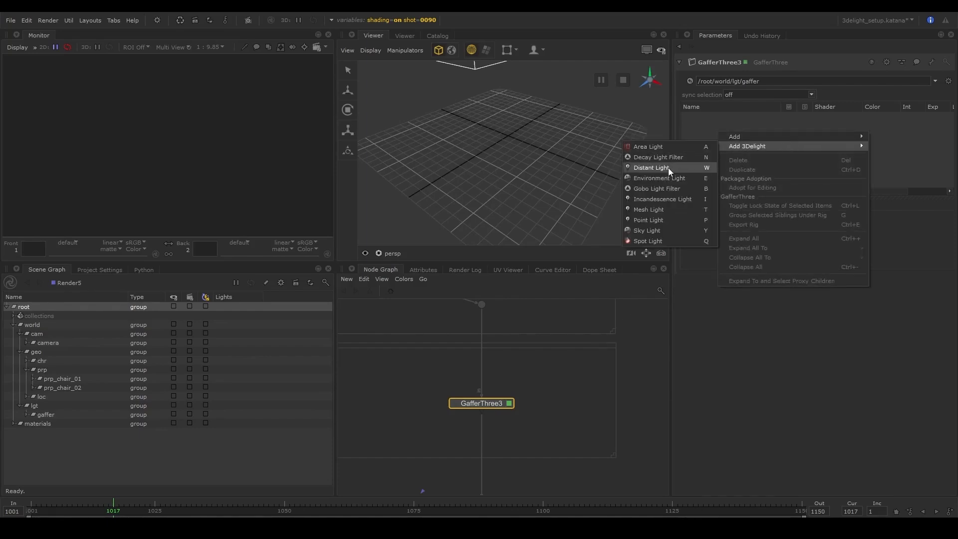
pyautogui.click(646, 230)
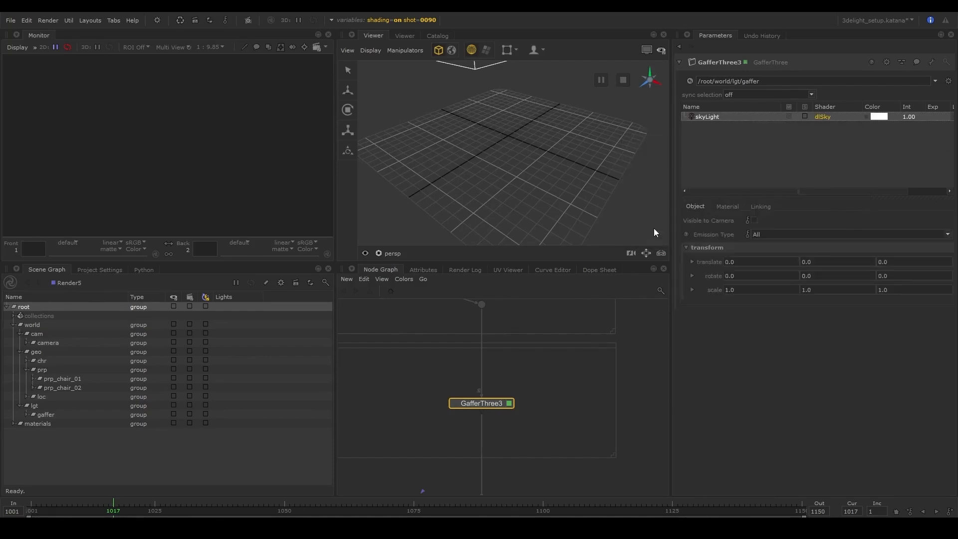
pyautogui.click(727, 208)
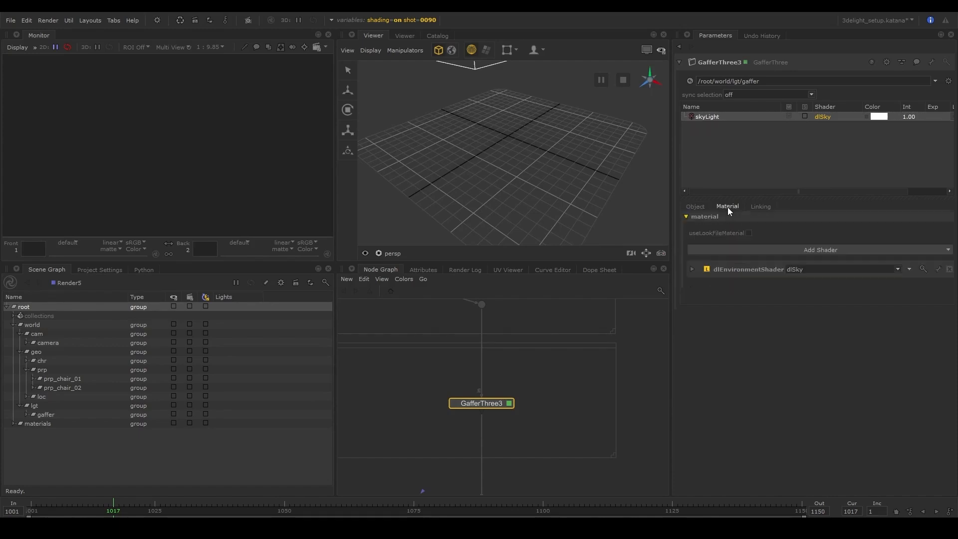
pyautogui.click(692, 269)
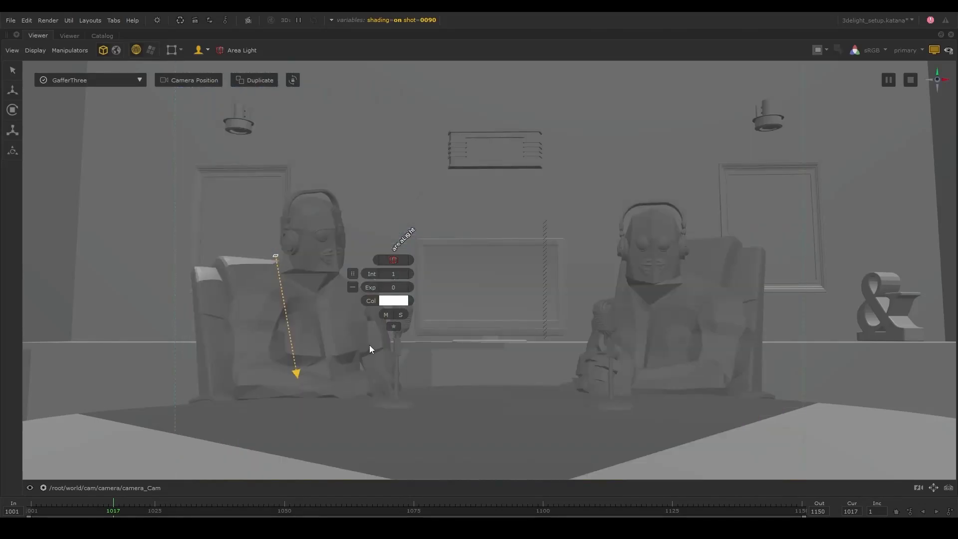
# Set the area light's exposure to 1.5 using its light controls over the rendered image in the viewer
pyautogui.moveTo(370, 345); pyautogui.dragTo(792, 271)
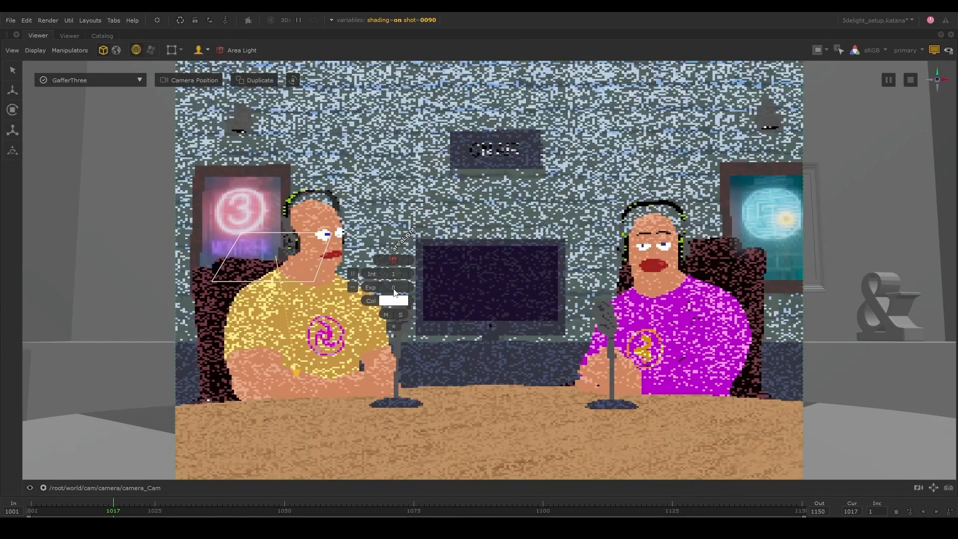
pyautogui.moveTo(394, 292); pyautogui.dragTo(405, 290)
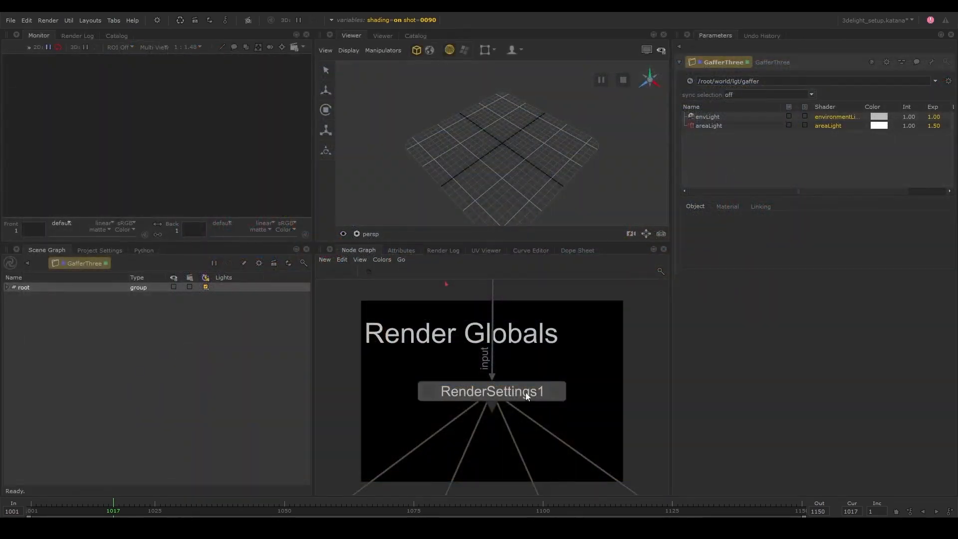
# Show the RenderSettings1 parameters and insert a DlSettings node on the first outgoing connection of RenderSettings1
pyautogui.click(555, 392)
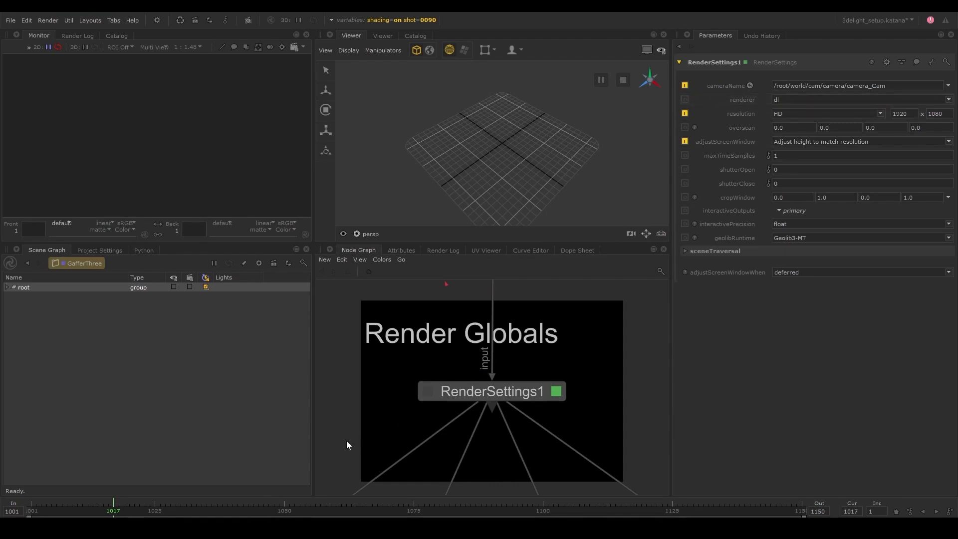
pyautogui.press('Tab')
pyautogui.write('dlsett')
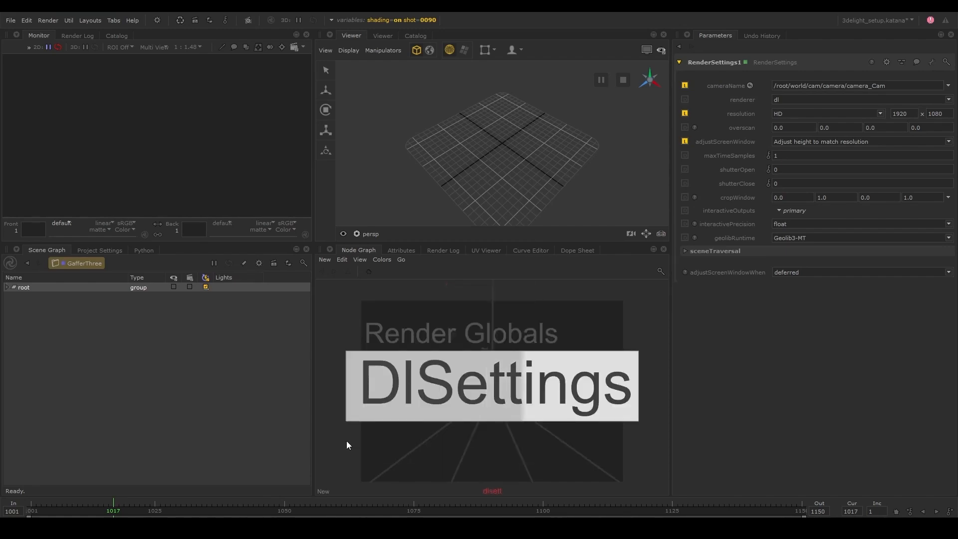
pyautogui.press('Return')
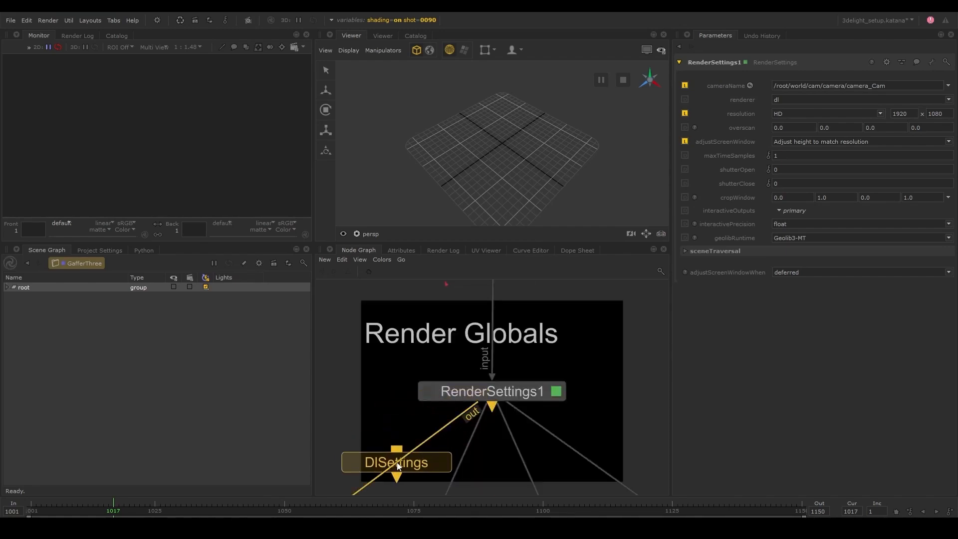
pyautogui.click(398, 465)
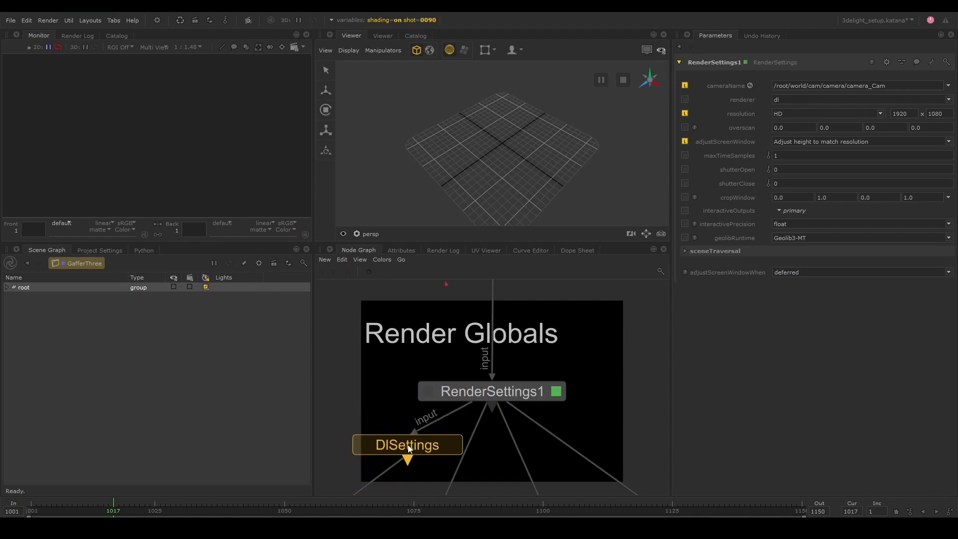
# Show the DlSettings node's parameters and examine its Quality and Camera groups
pyautogui.click(408, 449)
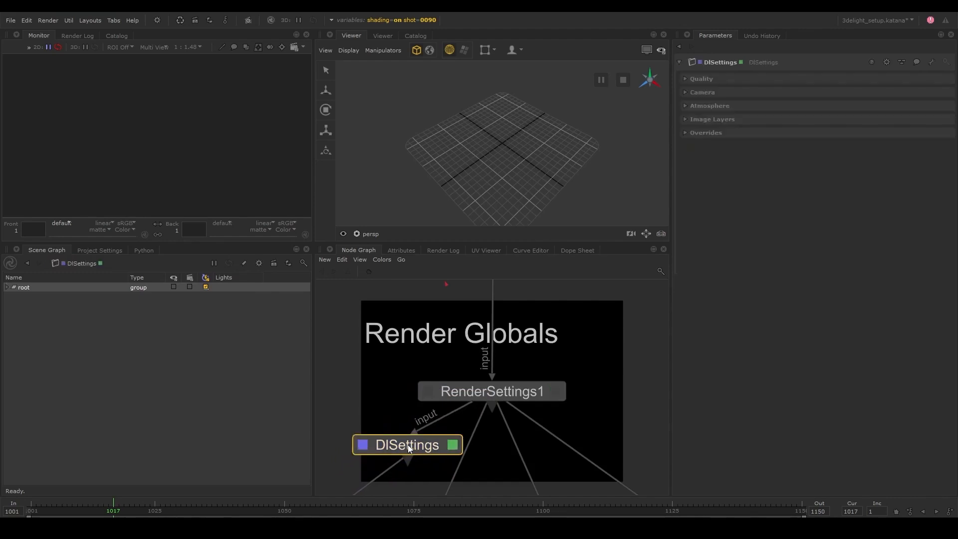
pyautogui.click(687, 79)
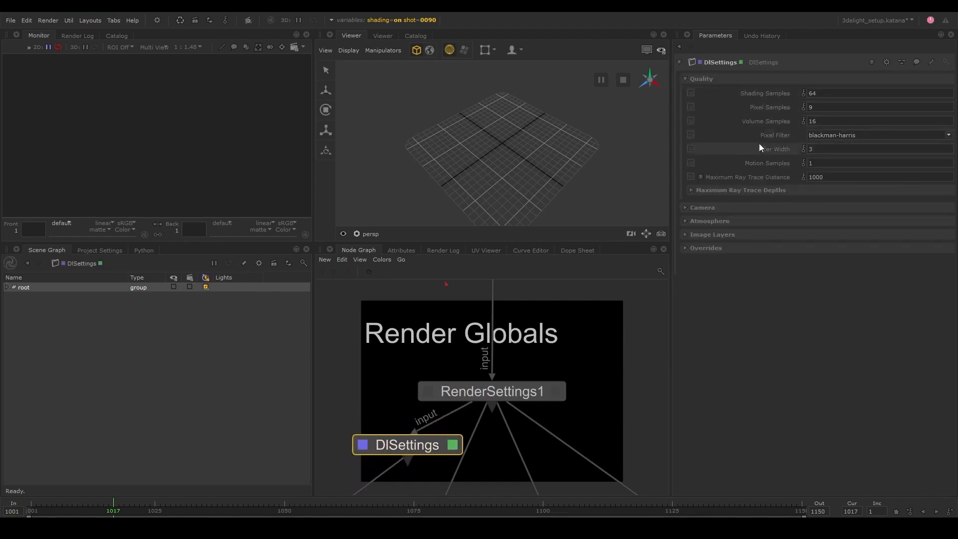
pyautogui.click(683, 208)
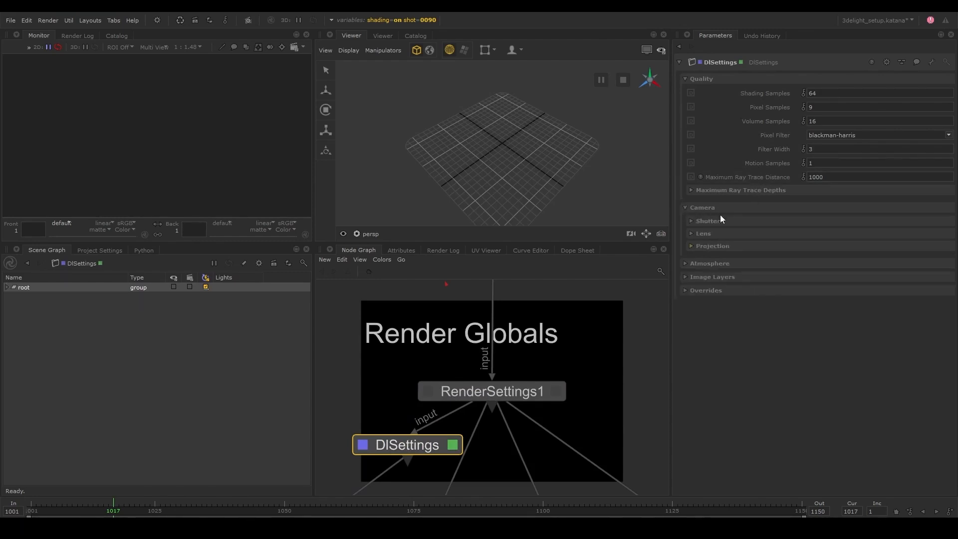
# Expand the Atmosphere and Image Layers settings, and set the image filename to render_<aov>_#.<ext> with the OpenEXR format
pyautogui.click(686, 264)
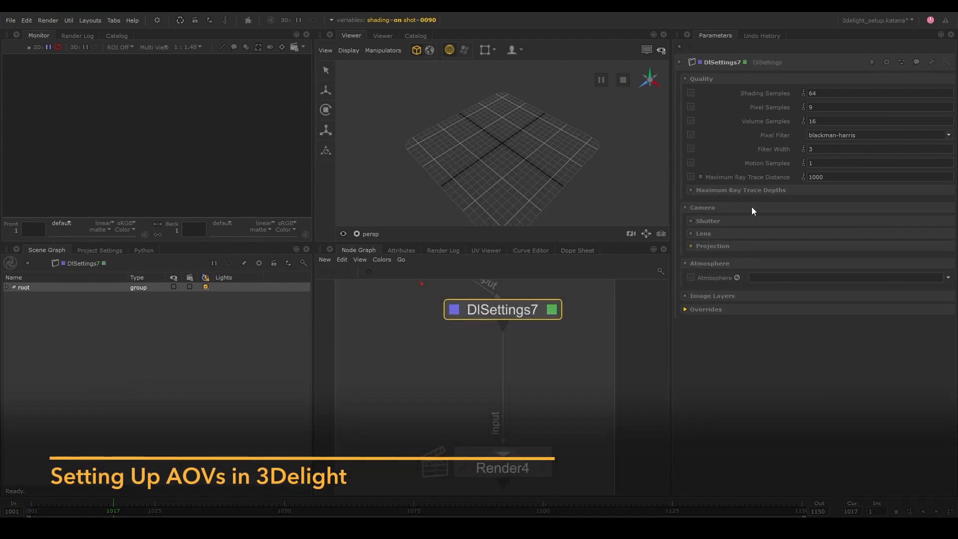
pyautogui.click(686, 295)
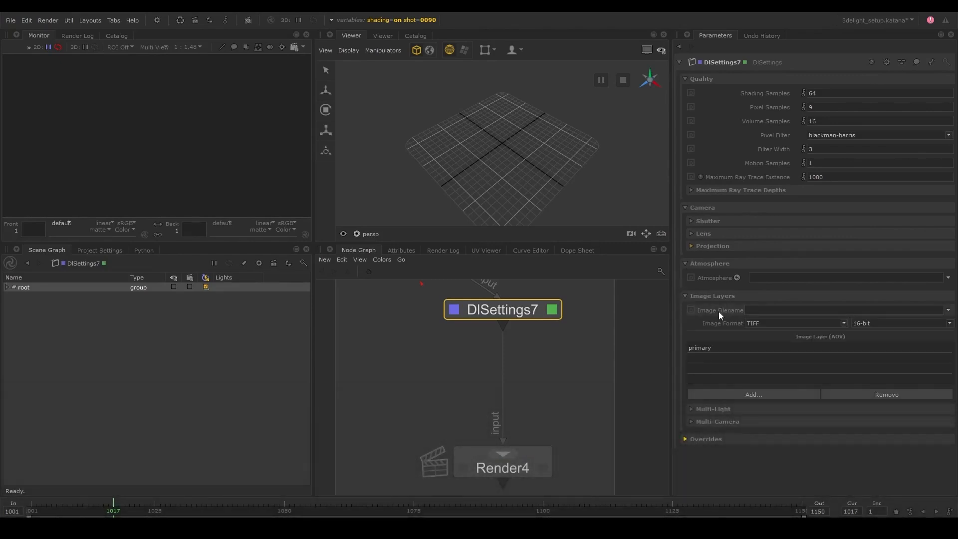
pyautogui.write('render_<aov>_#.<ext>')
pyautogui.click(753, 322)
pyautogui.click(782, 337)
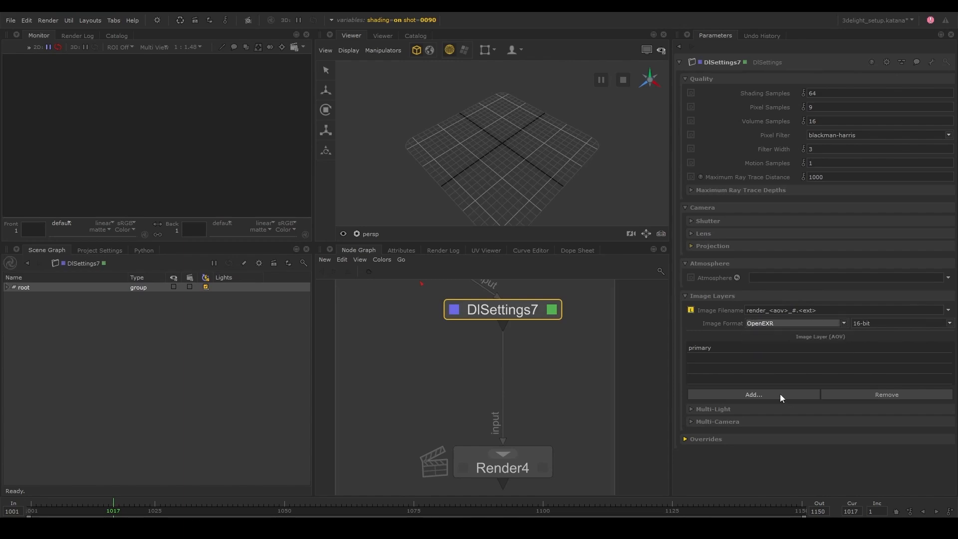
# Add the Incandescence, Toon Base, Toon Diffuse, Toon Specular, Toon Matte and Z (depth) AOVs to the image layers
pyautogui.click(779, 394)
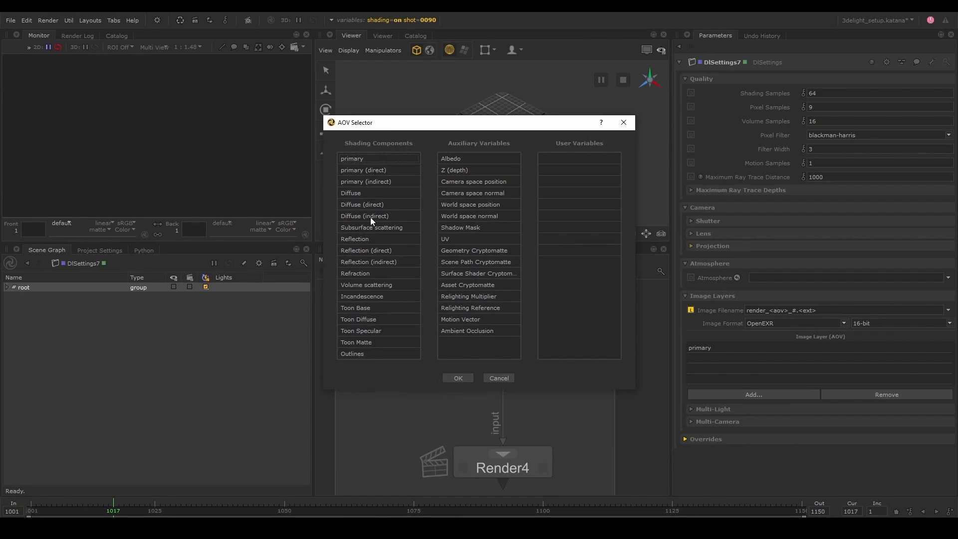
pyautogui.moveTo(375, 307); pyautogui.dragTo(375, 344)
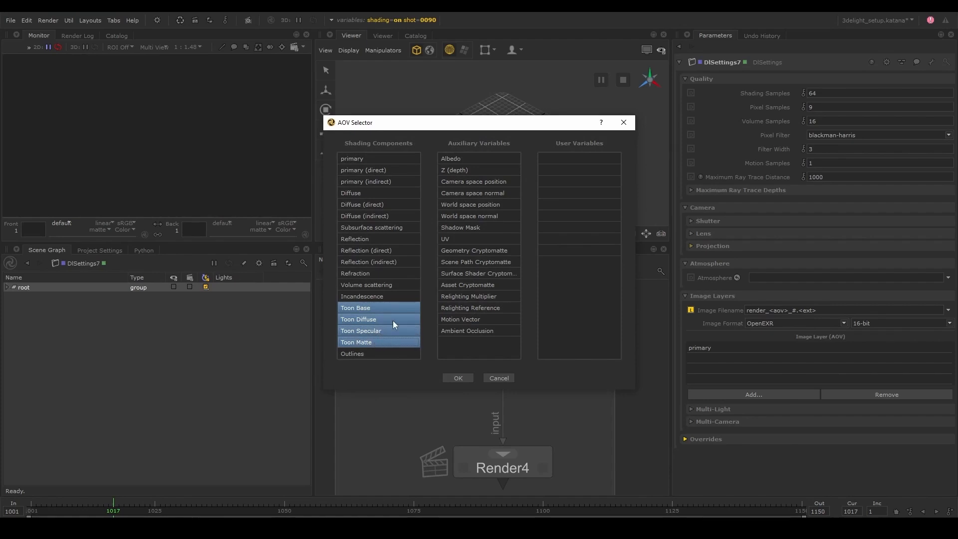
pyautogui.click(462, 170)
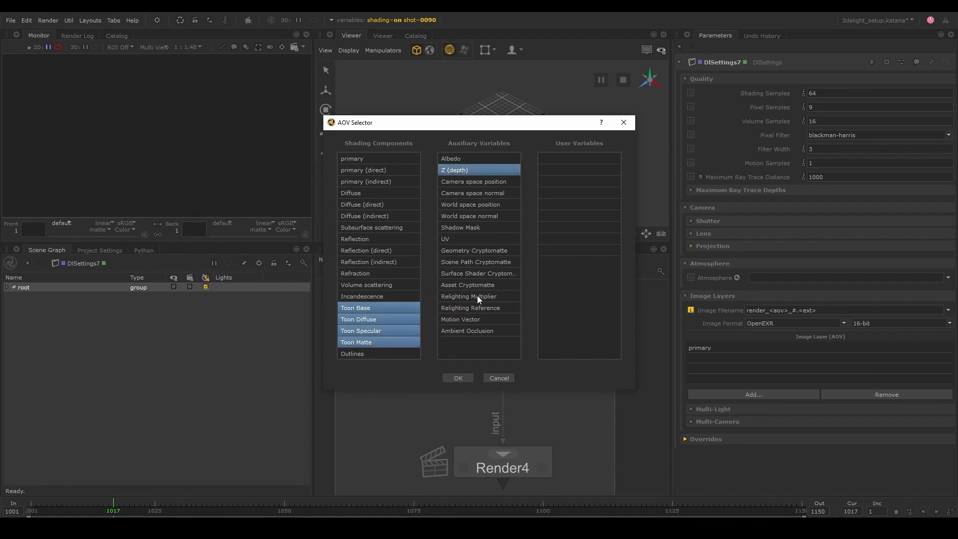
pyautogui.keyDown('ctrl'); pyautogui.click(401, 295); pyautogui.keyUp('ctrl')
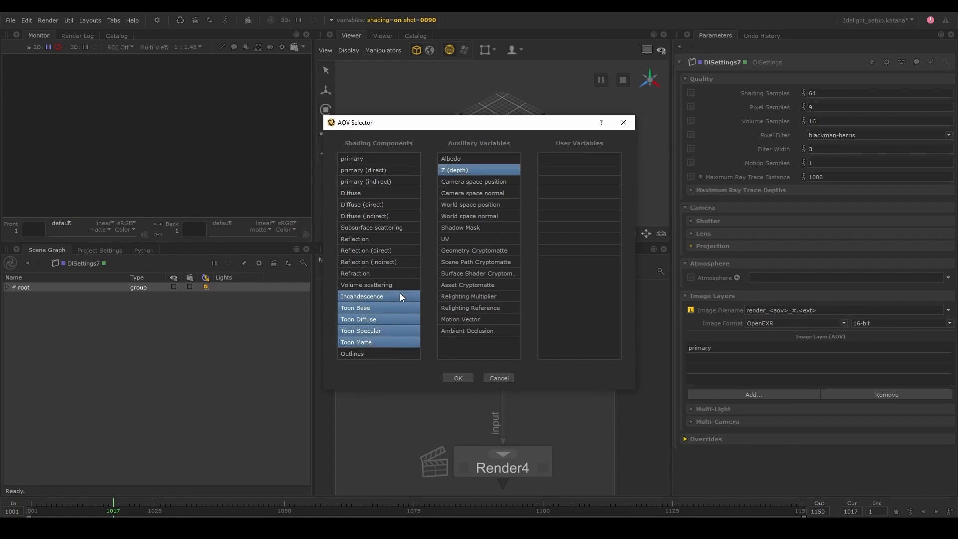
pyautogui.click(458, 378)
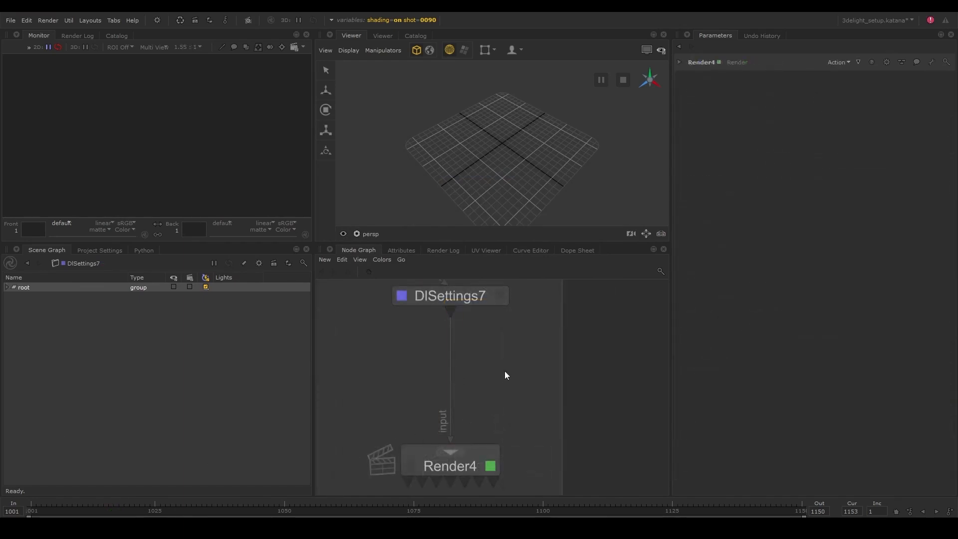
# Insert a RenderSettings node between DlSettings7 and Render4 and enable all the added AOVs plus primary as its interactive outputs
pyautogui.press('Tab')
pyautogui.write('render')
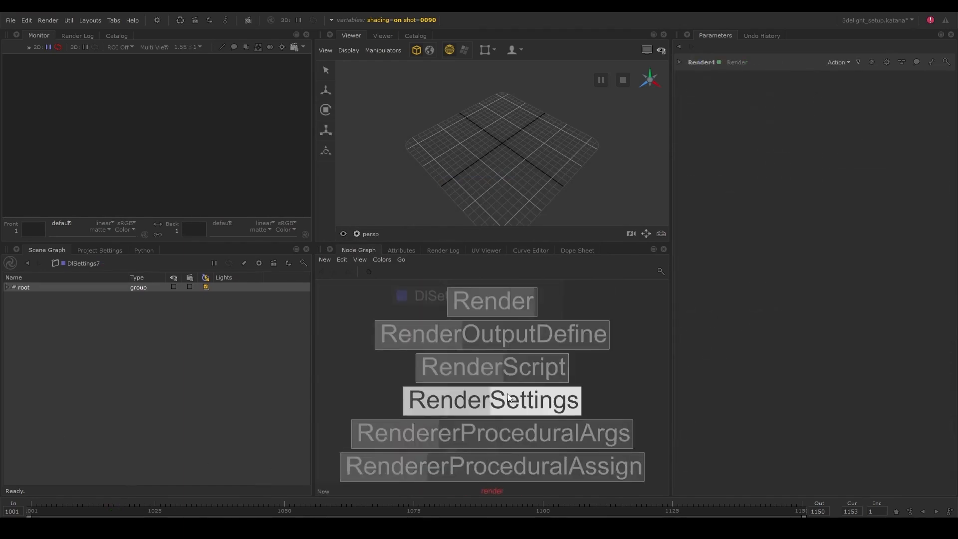
pyautogui.click(509, 397)
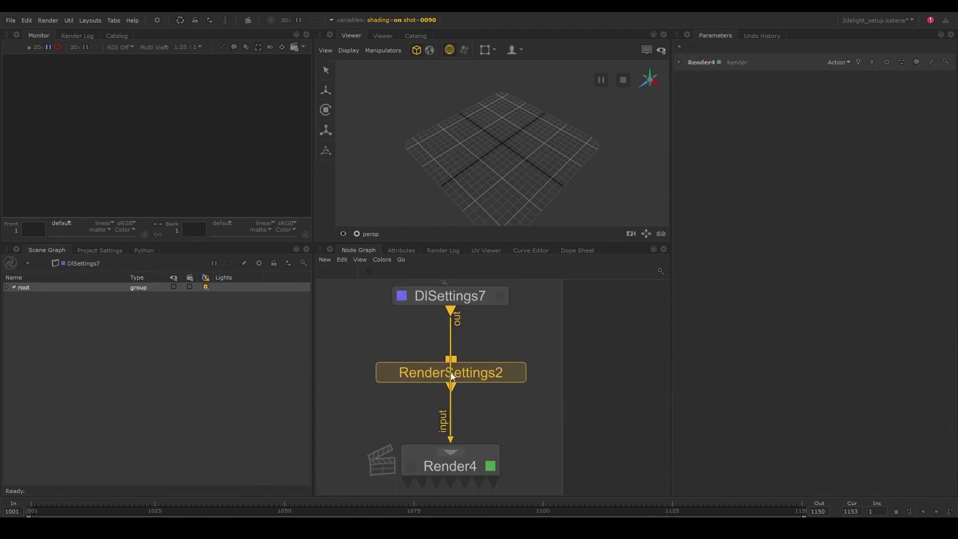
pyautogui.click(451, 373)
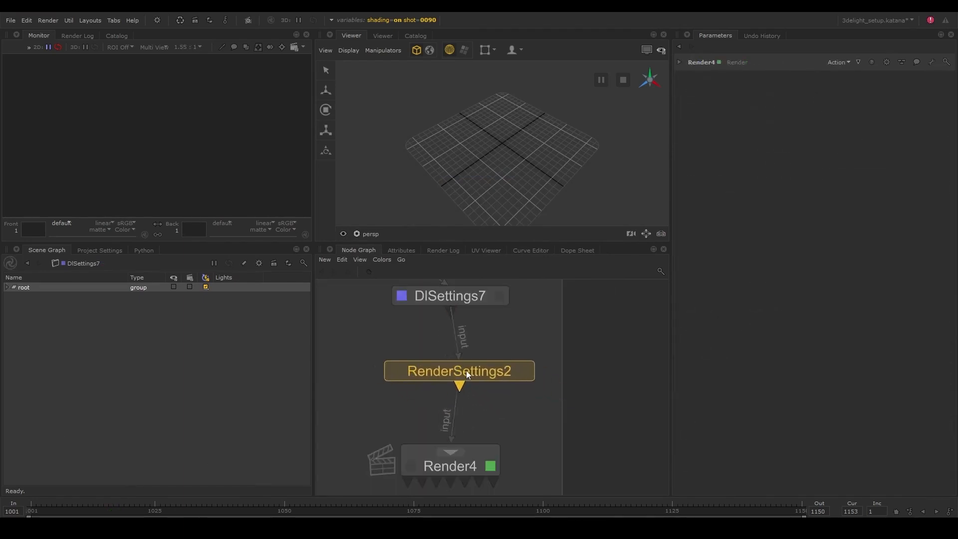
pyautogui.click(515, 378)
pyautogui.click(752, 209)
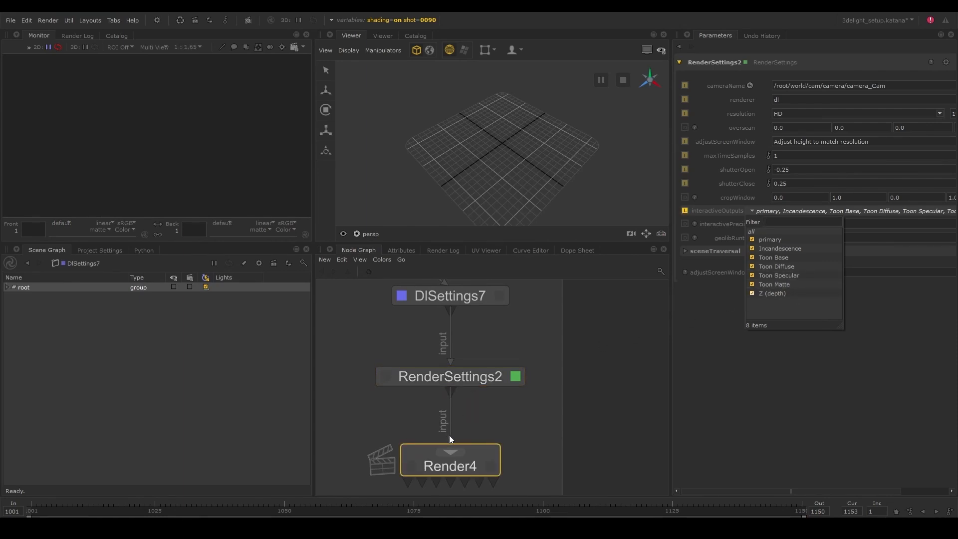
# Start a preview render from Render4 and view its Toon Specular and Incandescence outputs in the monitor
pyautogui.rightClick(449, 464)
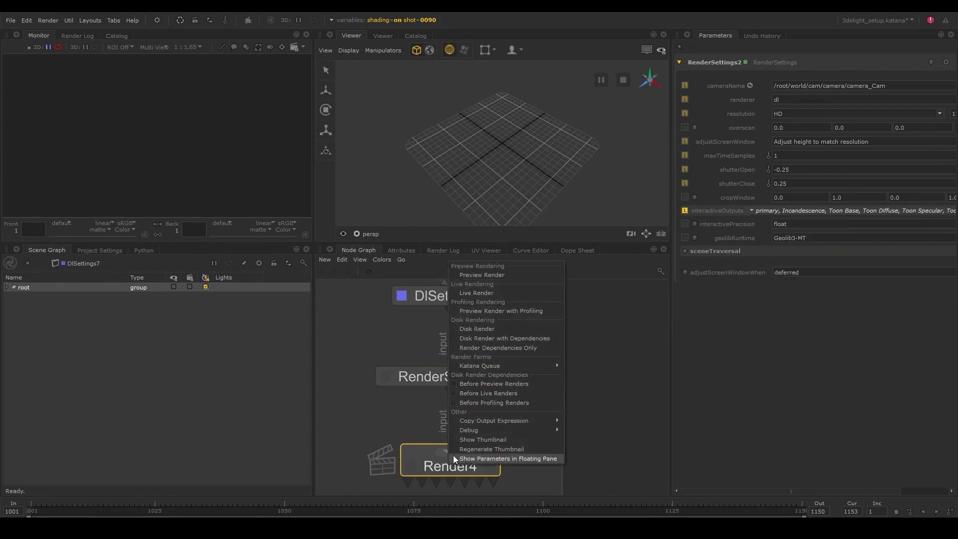
pyautogui.click(518, 276)
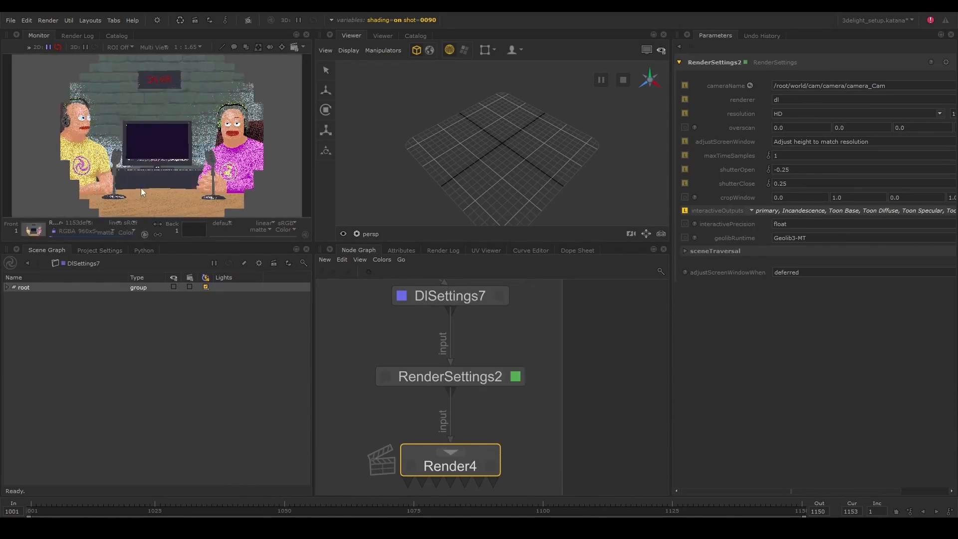
pyautogui.click(88, 223)
pyautogui.click(110, 284)
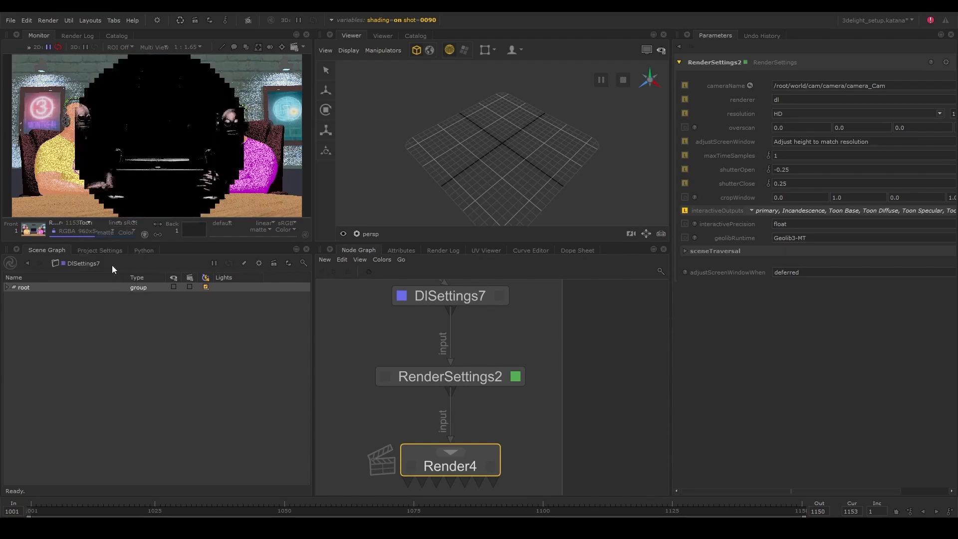
pyautogui.click(88, 223)
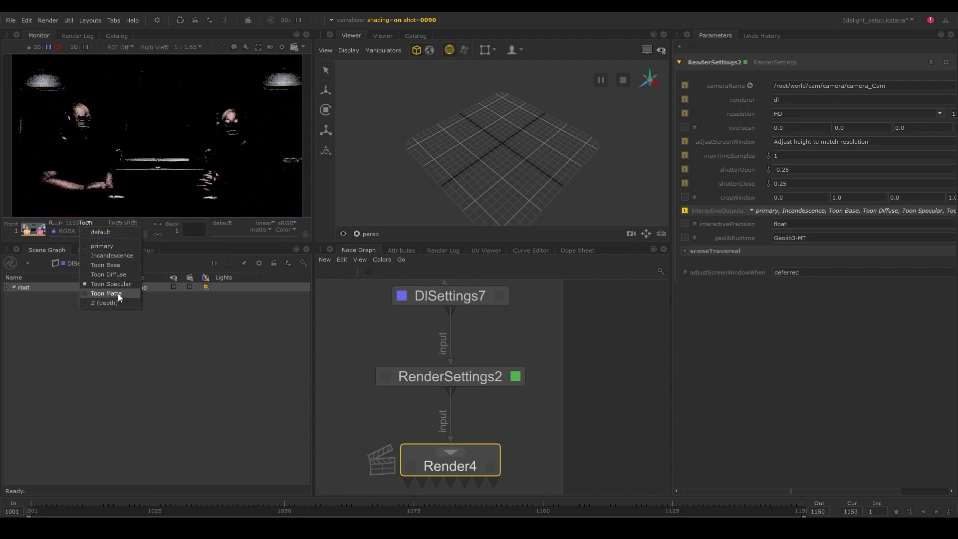
pyautogui.click(115, 255)
# Show the Z (depth) output in the monitor and lower its display exposure to -10.00
pyautogui.click(90, 224)
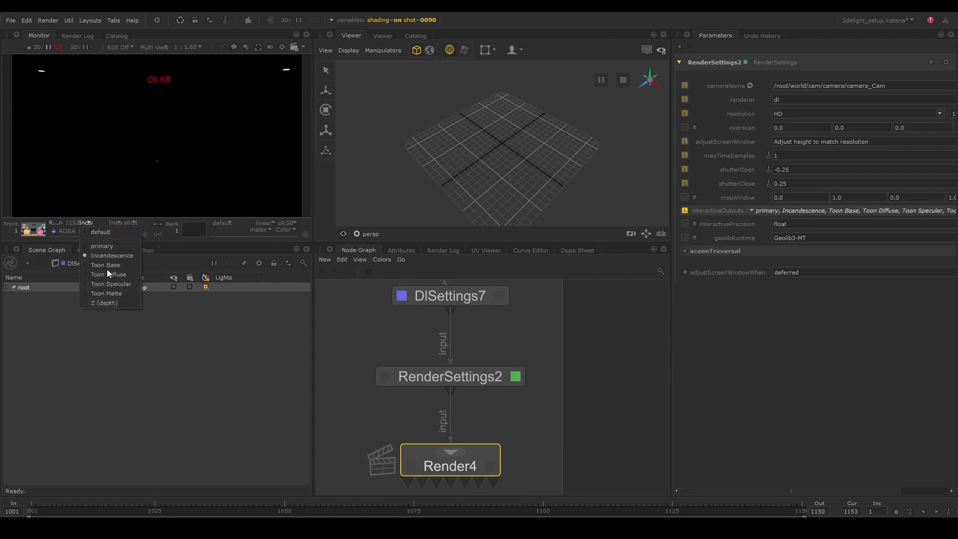
pyautogui.click(125, 303)
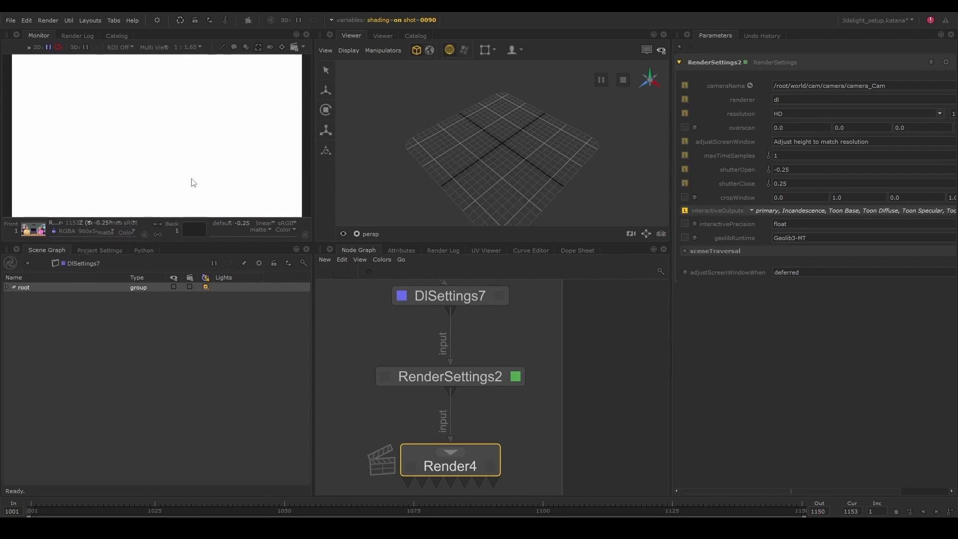
pyautogui.press('-')
pyautogui.press('-')
pyautogui.press('-')
pyautogui.press('-')
pyautogui.press('-')
pyautogui.press('-')
pyautogui.press('-')
pyautogui.press('-')
pyautogui.press('-')
pyautogui.press('-')
pyautogui.press('-')
pyautogui.press('-')
pyautogui.press('-')
pyautogui.press('-')
pyautogui.press('-')
pyautogui.press('-')
pyautogui.press('-')
pyautogui.press('-')
pyautogui.press('-')
pyautogui.press('-')
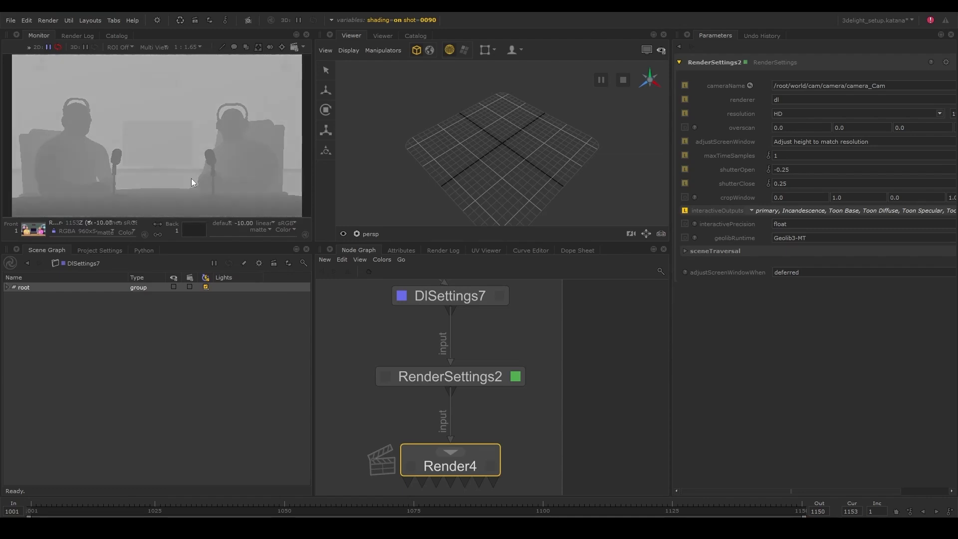